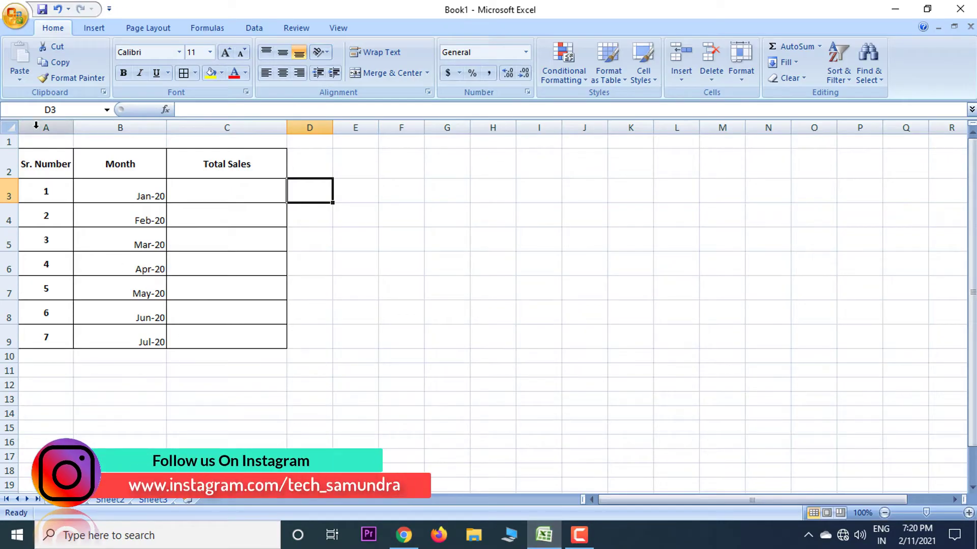
Select the entire Total Sales column C, after briefly trying the table and columns A and B.
drag(41, 155, 266, 341)
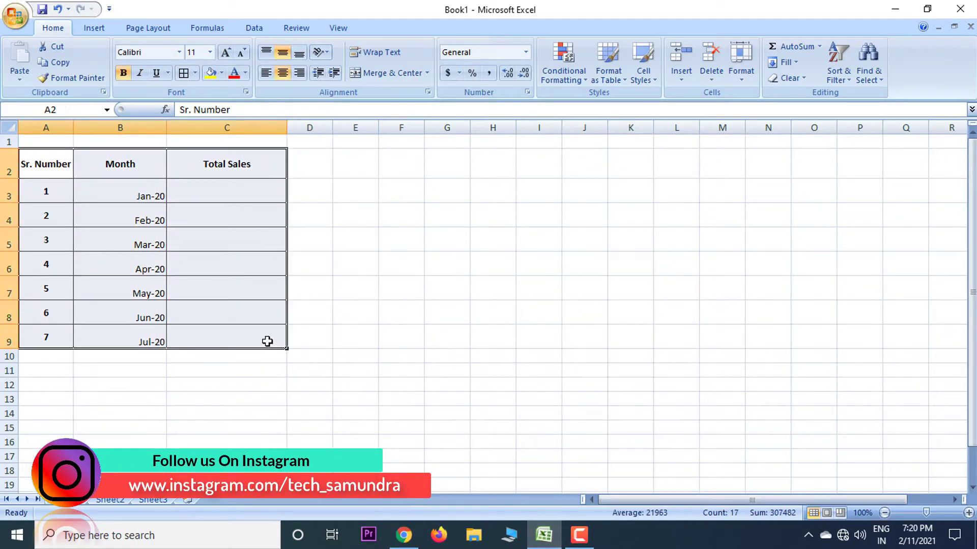
click(51, 127)
click(120, 127)
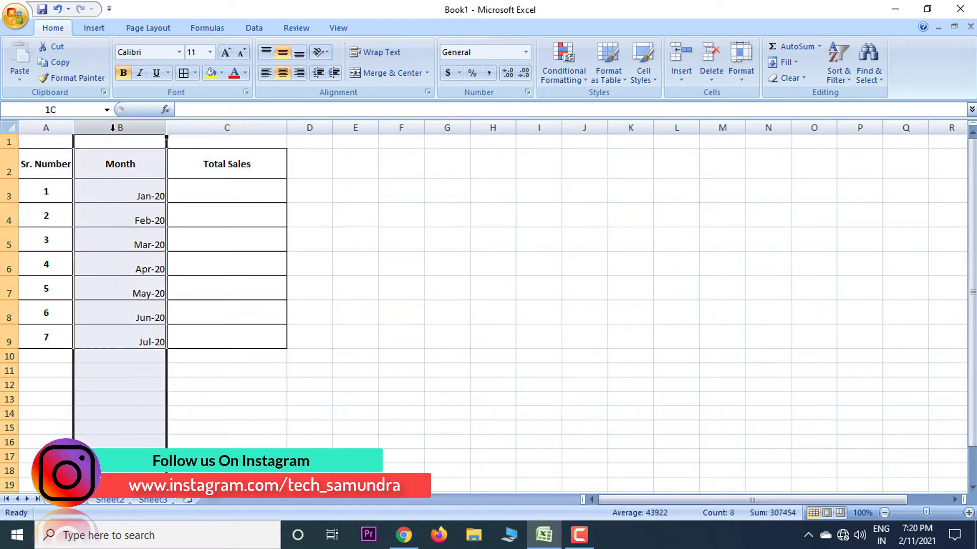
click(237, 128)
click(303, 171)
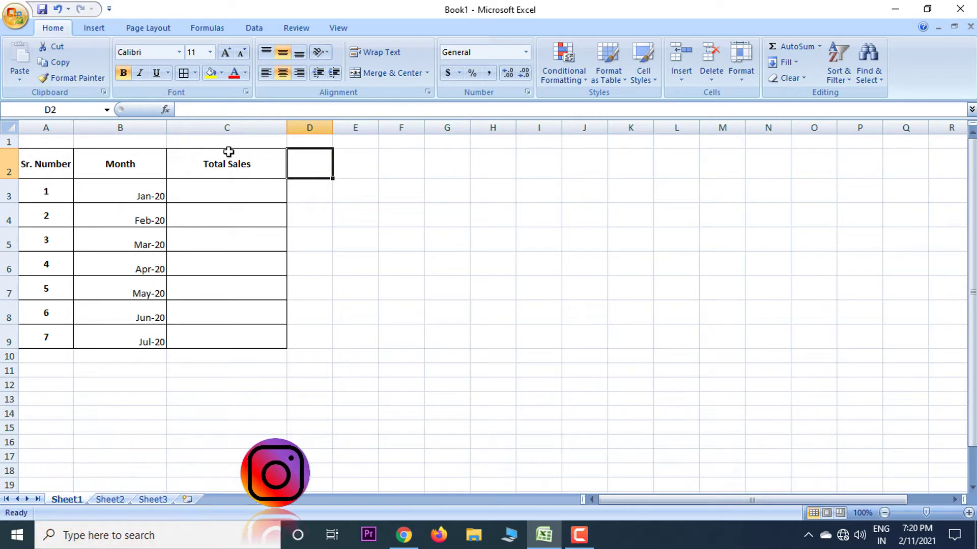
click(228, 127)
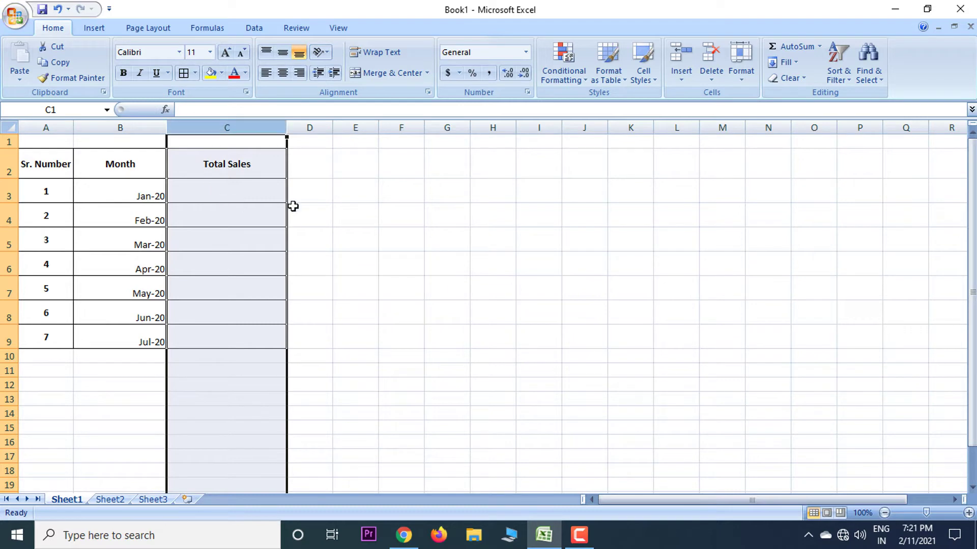
click(328, 196)
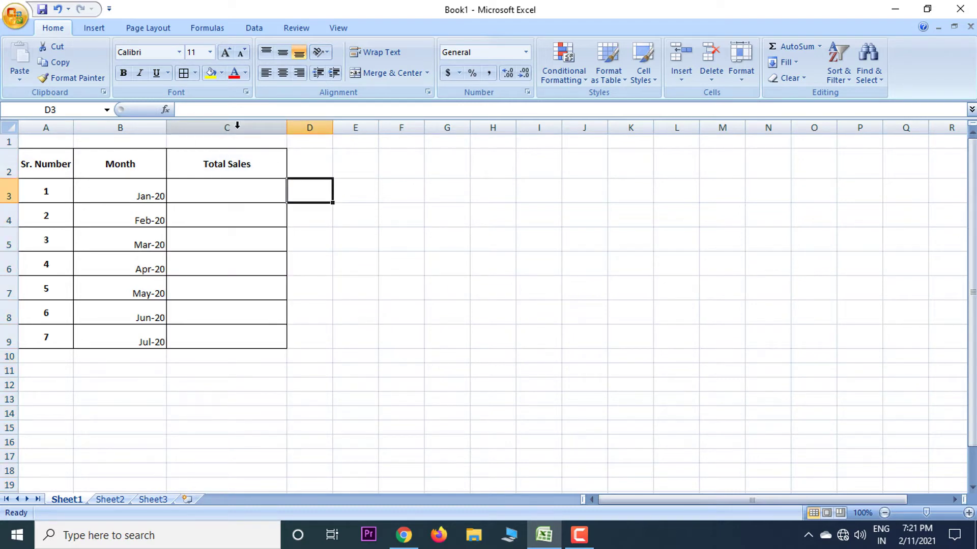
click(237, 126)
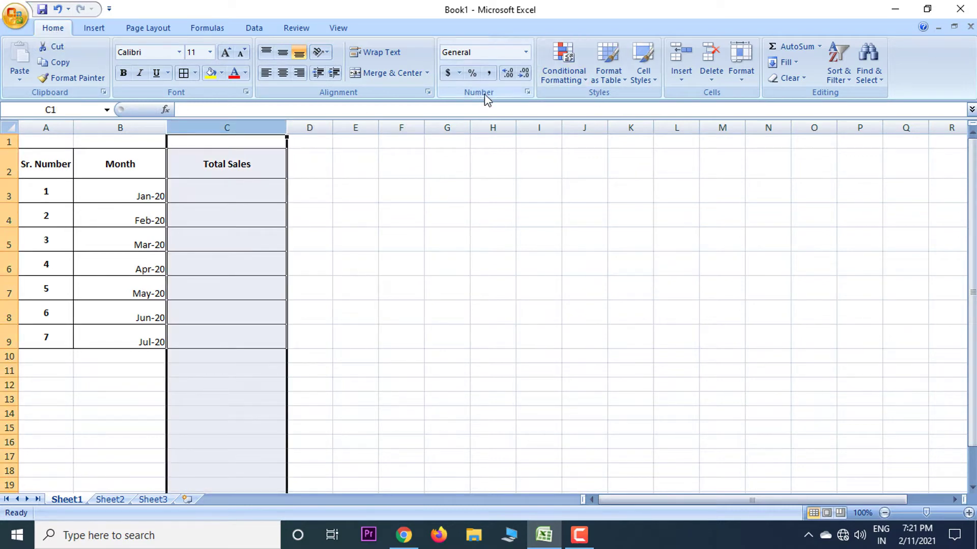
Open Format Cells (Ctrl+1) for column C, choose Custom, and delete the General format code.
click(528, 93)
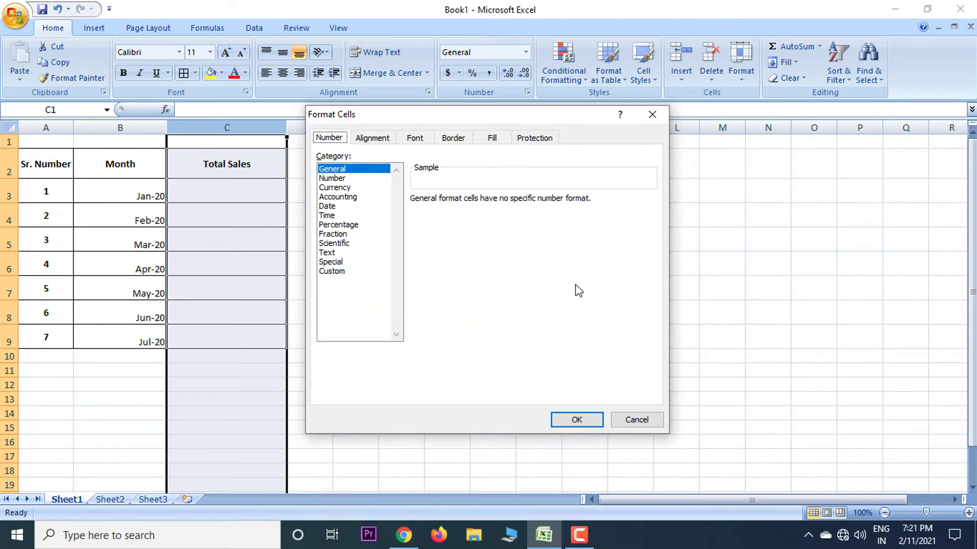
click(655, 122)
key(ctrl+1)
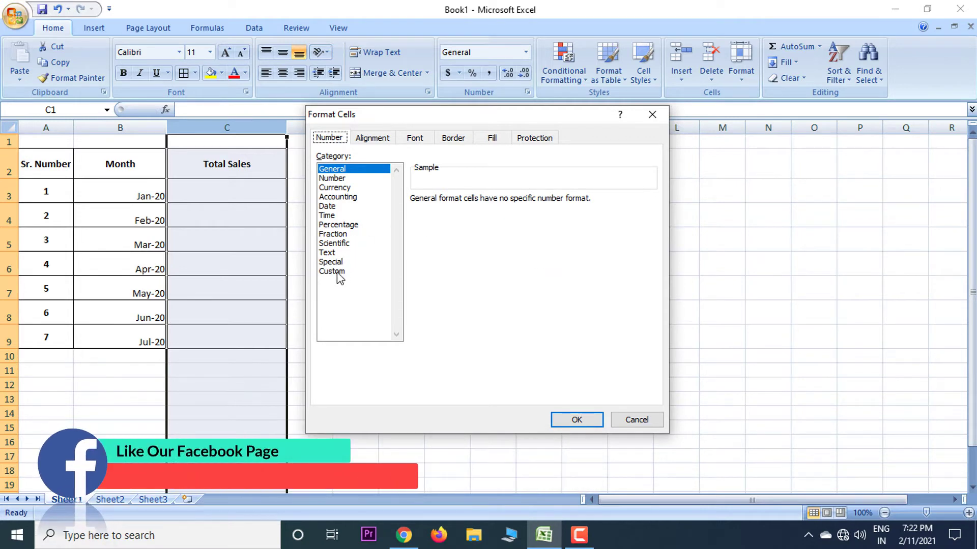
click(337, 272)
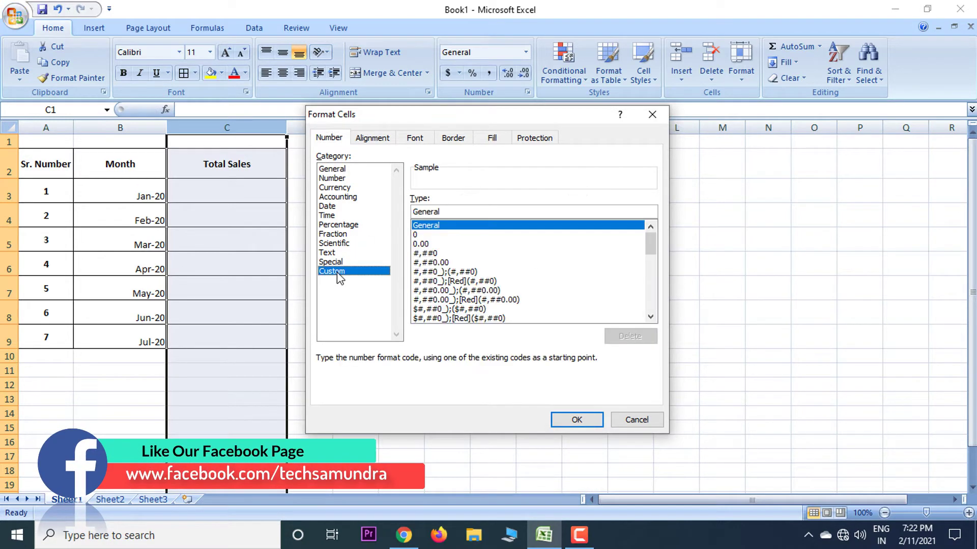
double_click(448, 211)
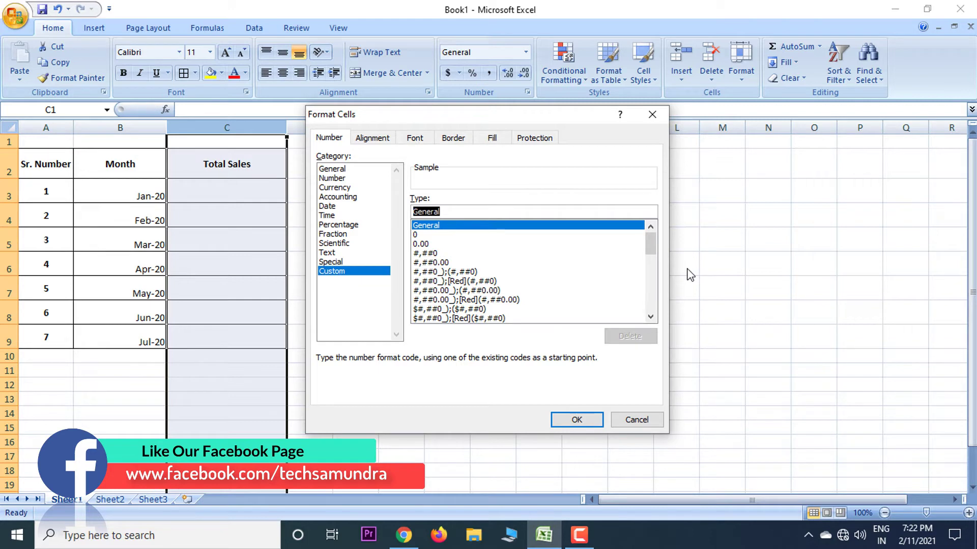
key(BackSpace)
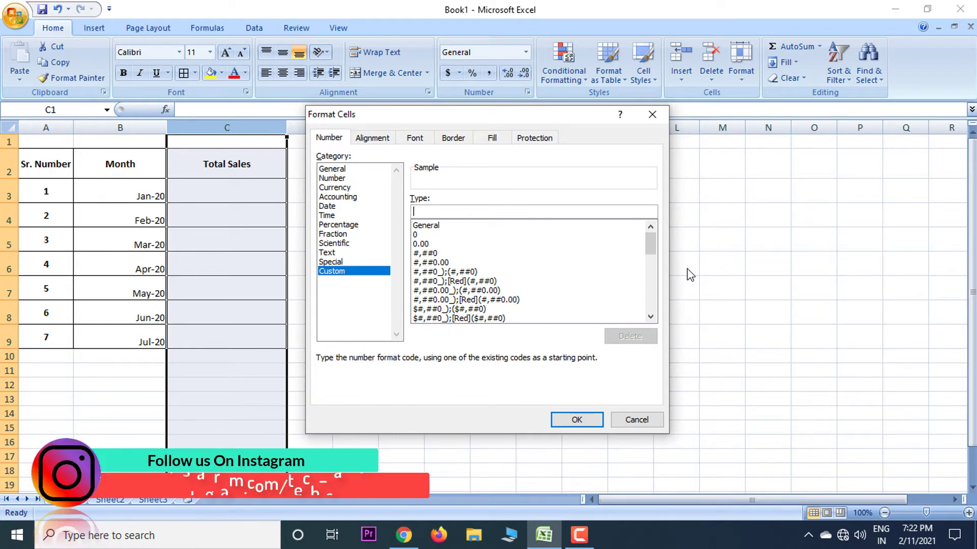
Enter the custom format code [red][<500]#;[green][>500]#; for column C and confirm with OK.
text([)
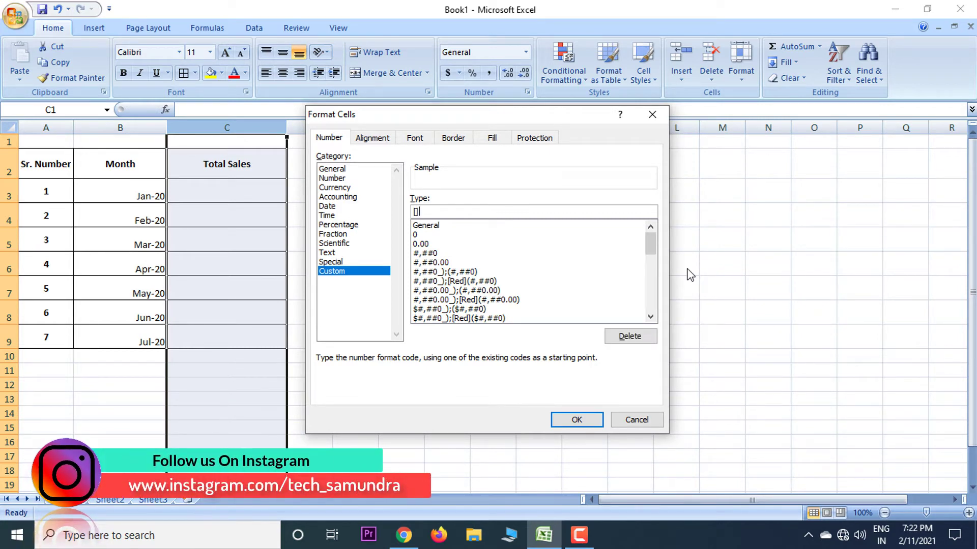
text(red][)
text(])
text(<)
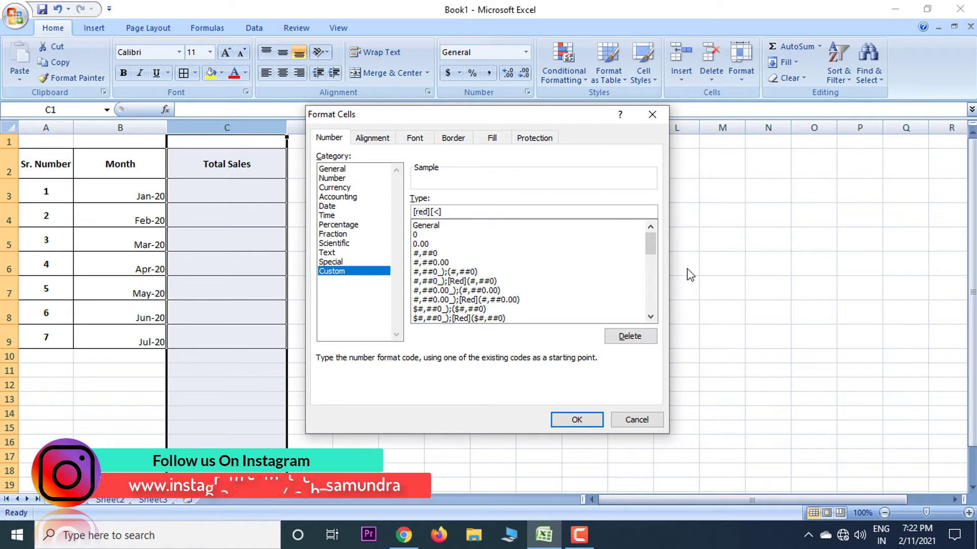
text(500)
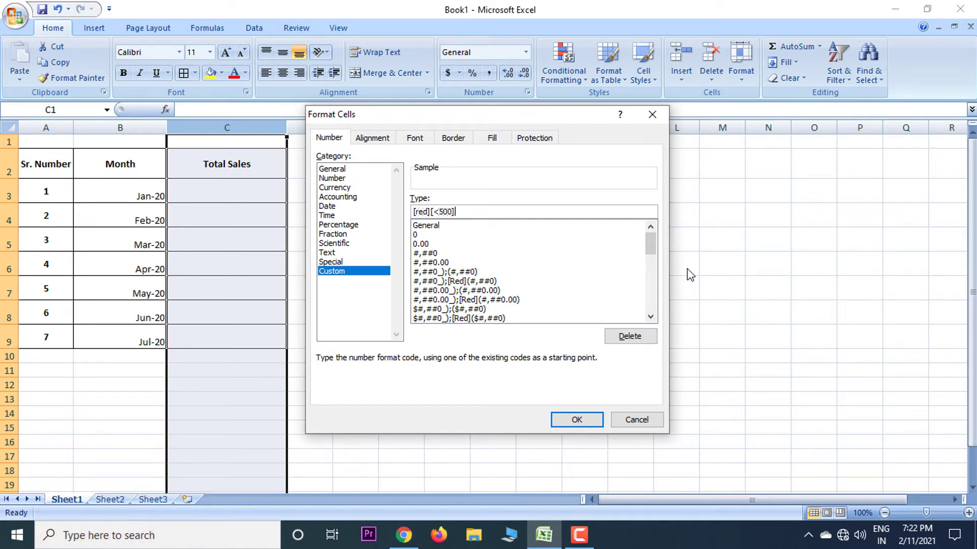
text(#)
text(;)
text([])
text(green)
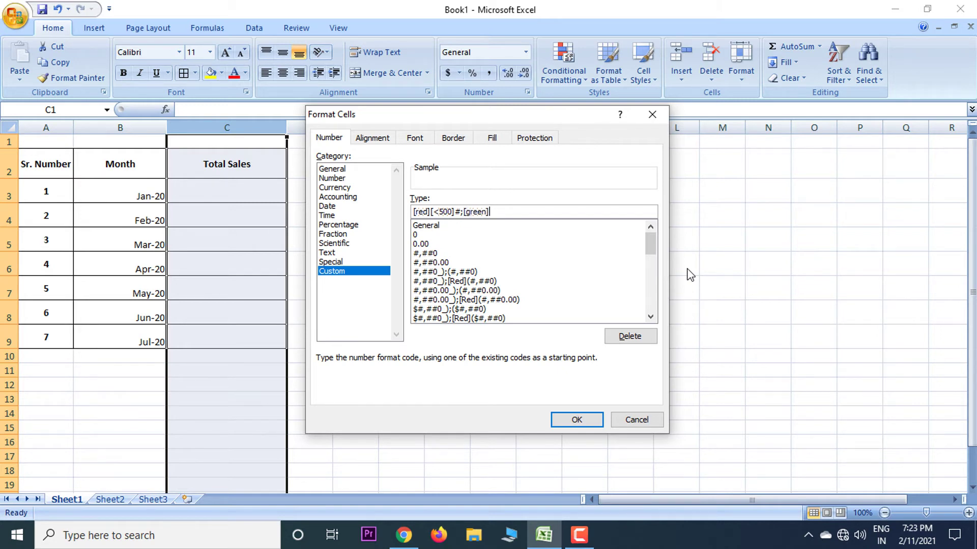
text([])
text(>)
text(500)
text(#)
text(;)
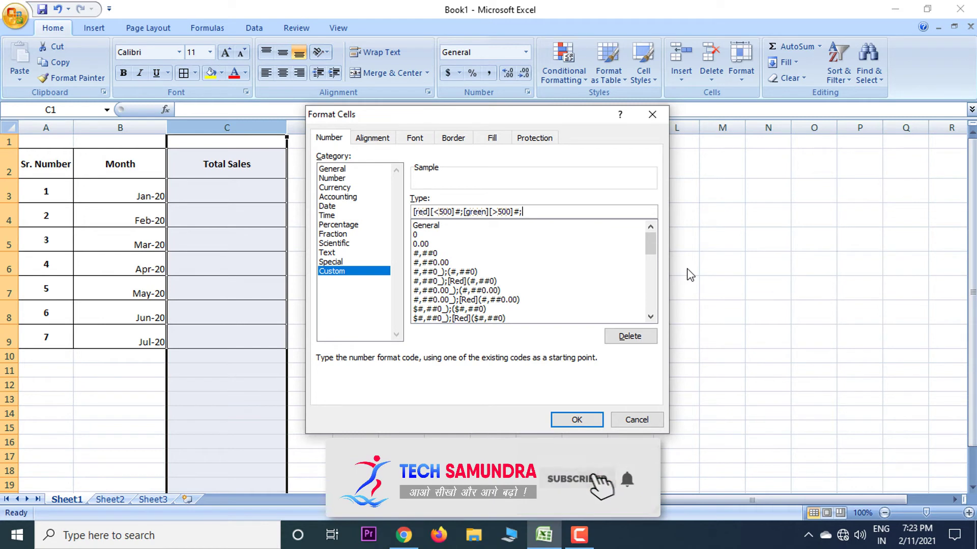
click(582, 422)
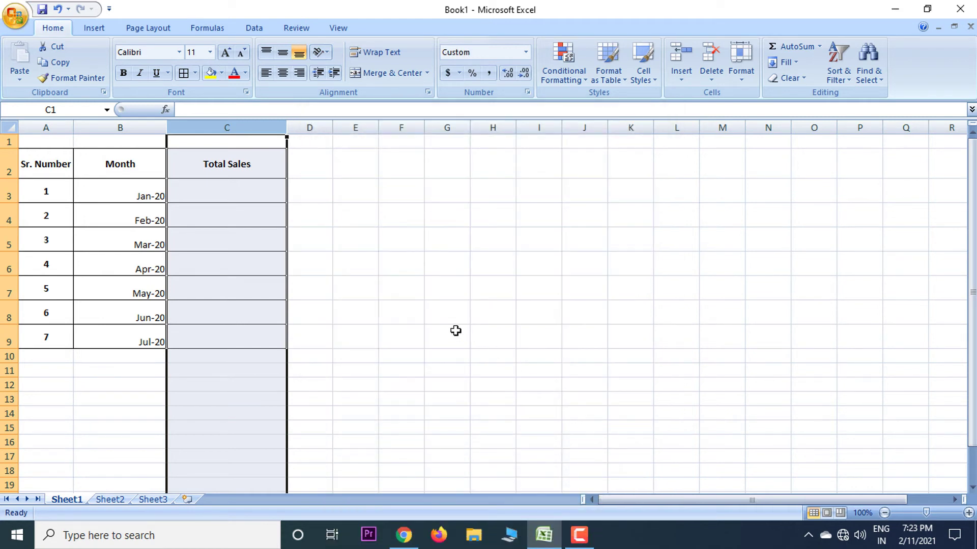
Enter Total Sales values 300, 600, 400, 800 and 500 starting at C3, then return to C7.
click(341, 220)
click(253, 197)
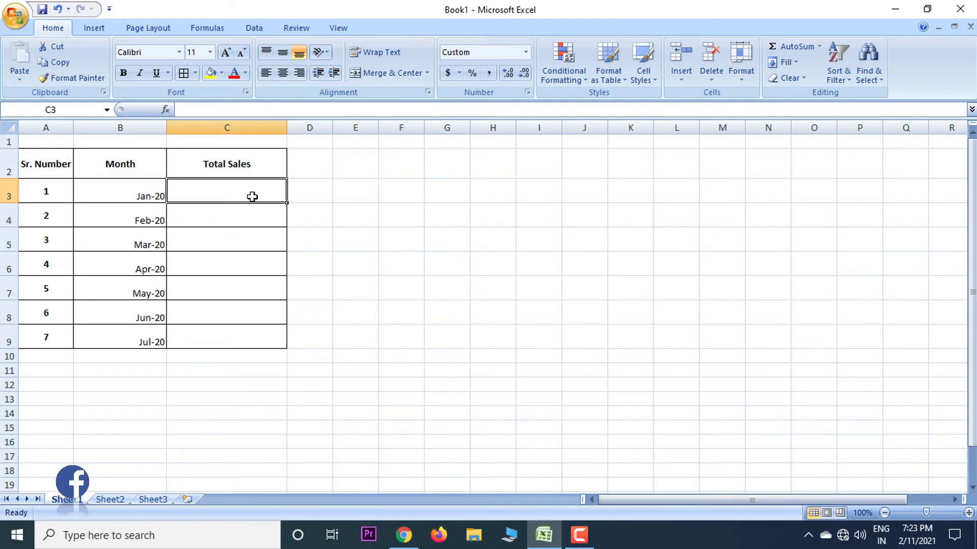
text(300)
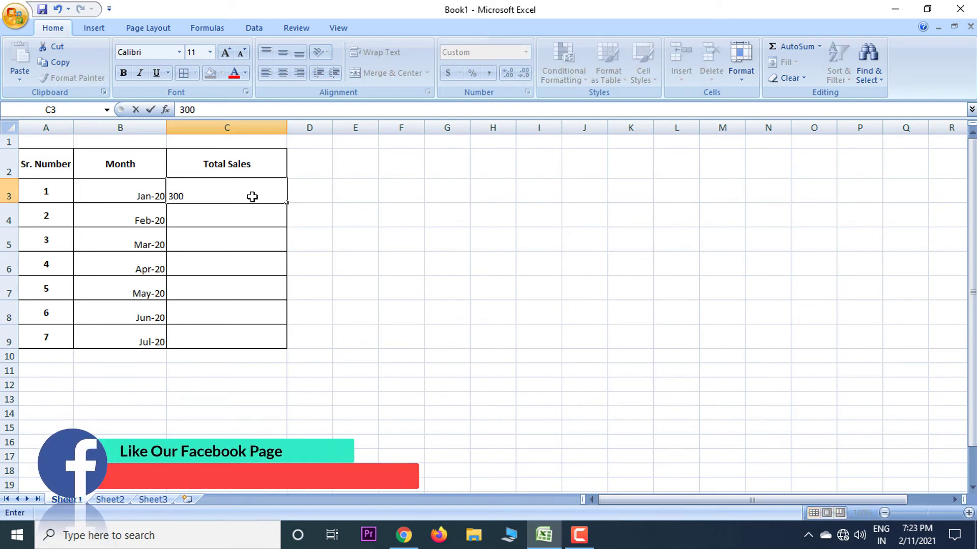
key(Return)
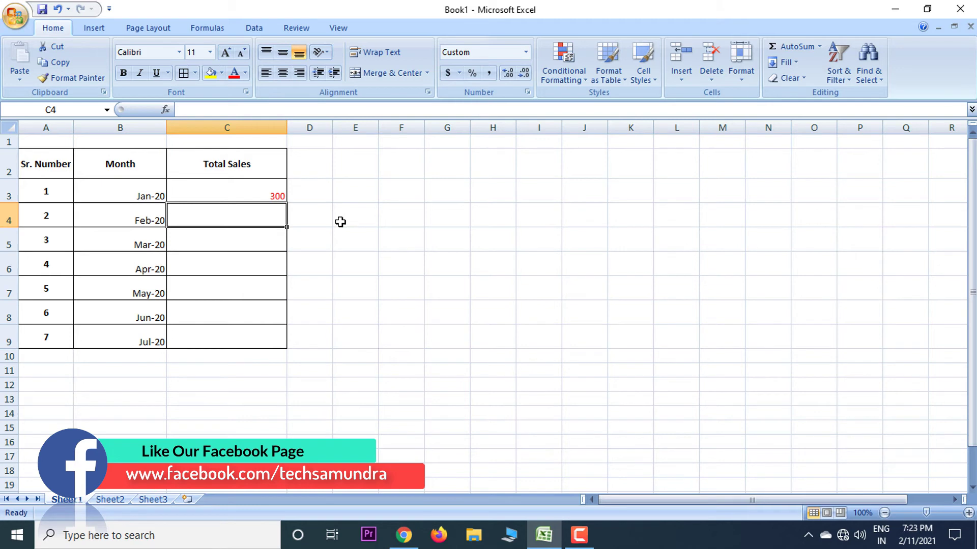
text(60)
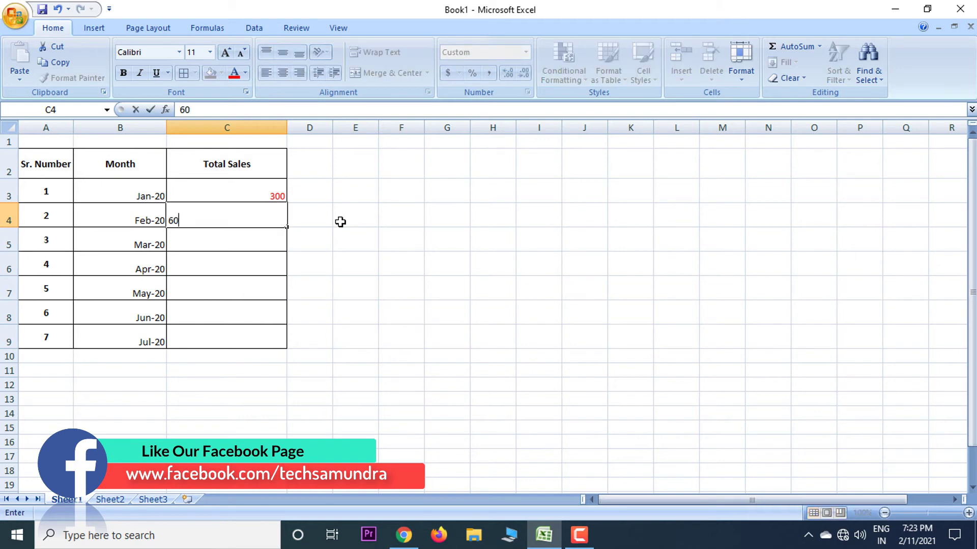
text(0)
key(Return)
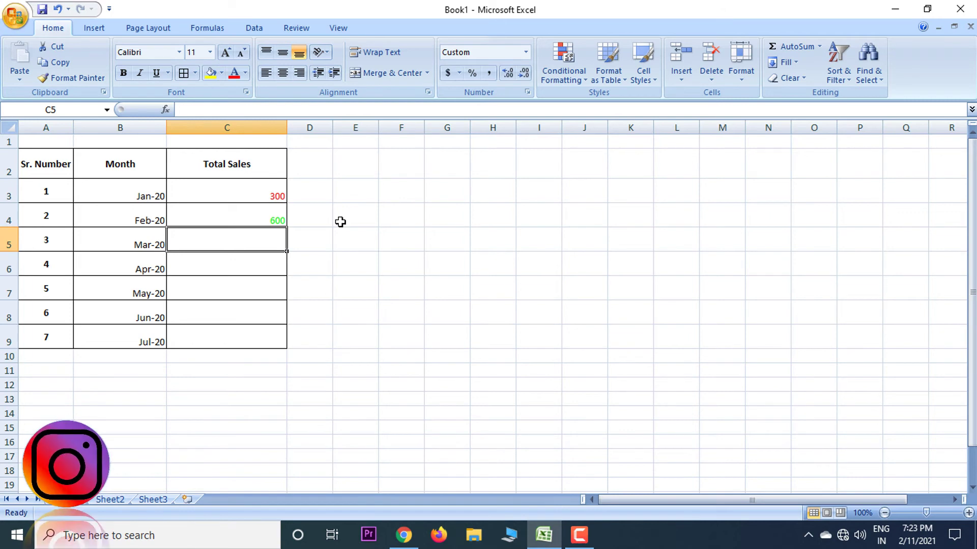
text(400)
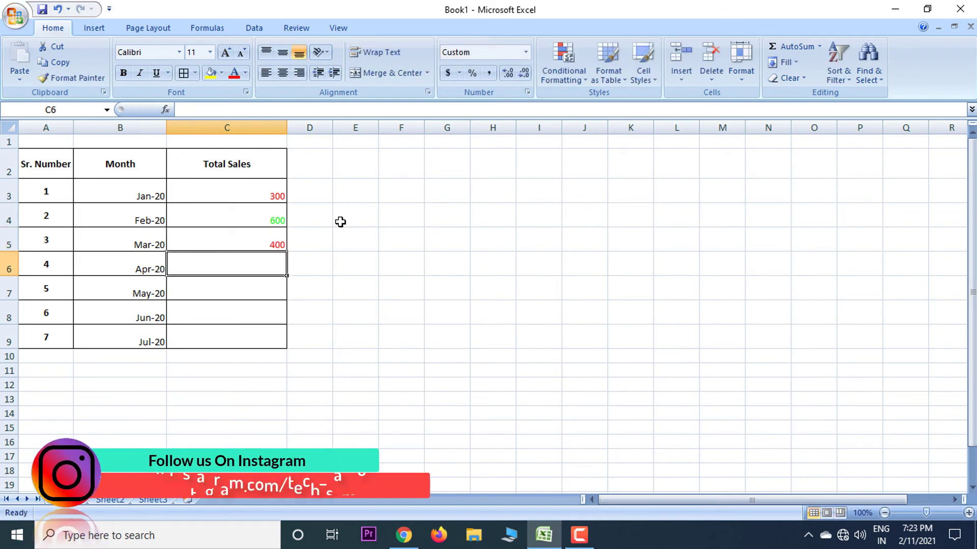
text(800)
key(Return)
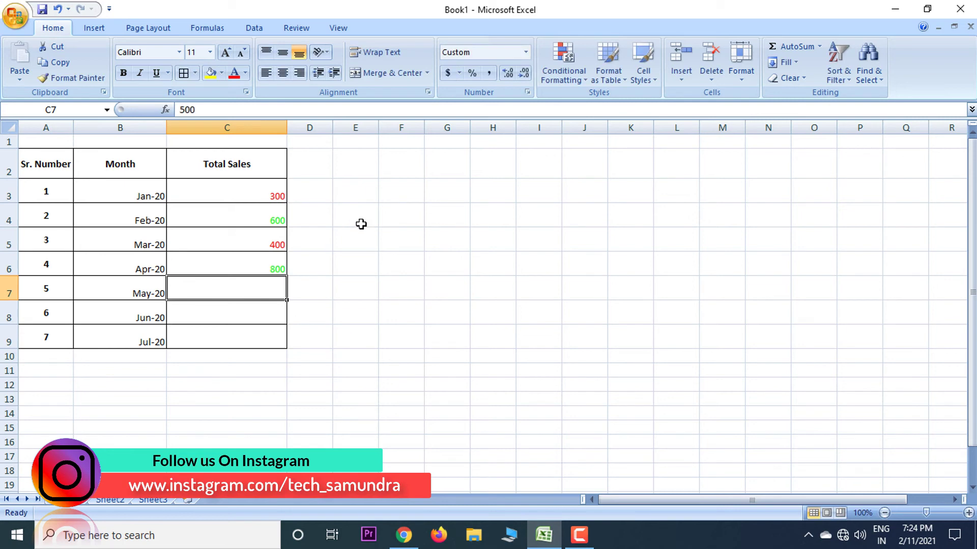
text(50)
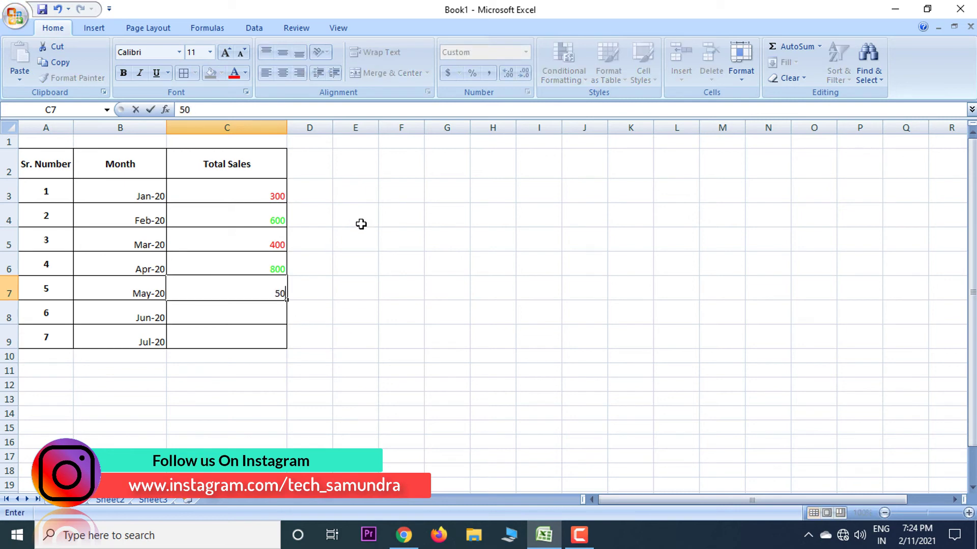
text(0)
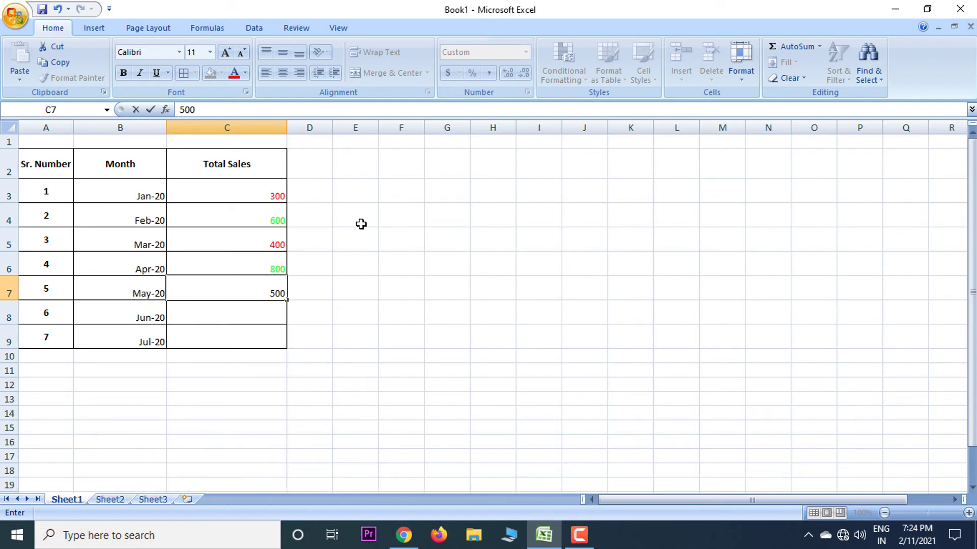
key(Return)
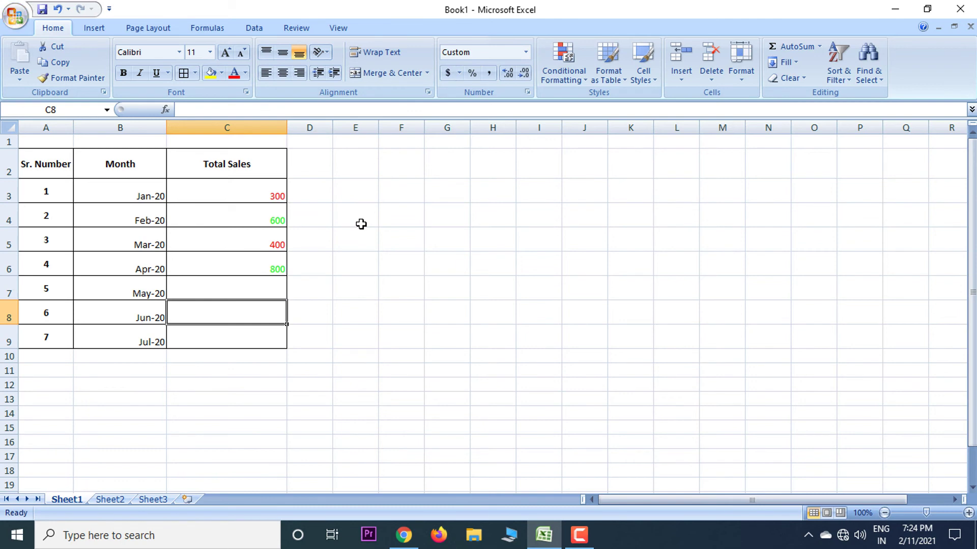
key(Up)
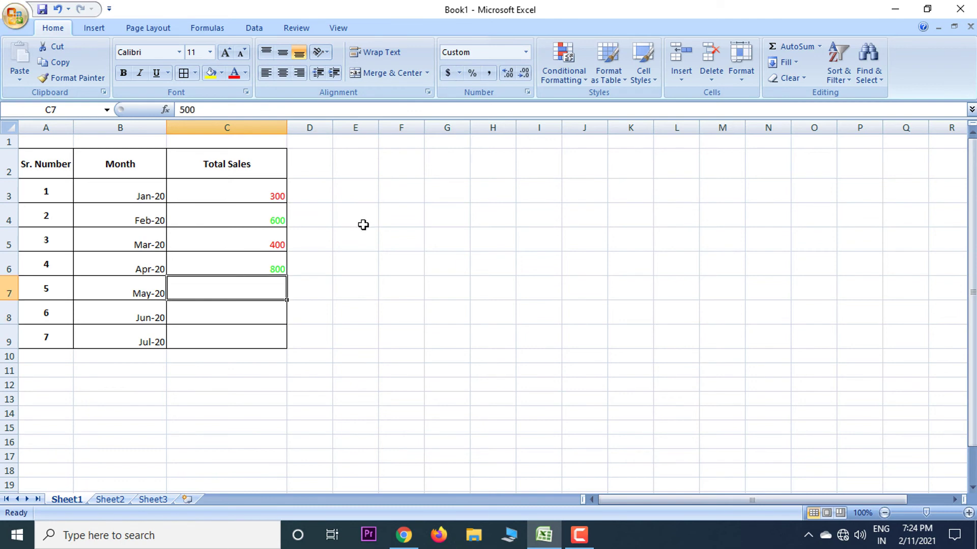
Change the custom format to [Red][<=500]#;[Green][>500]#; so 500 displays red.
click(527, 93)
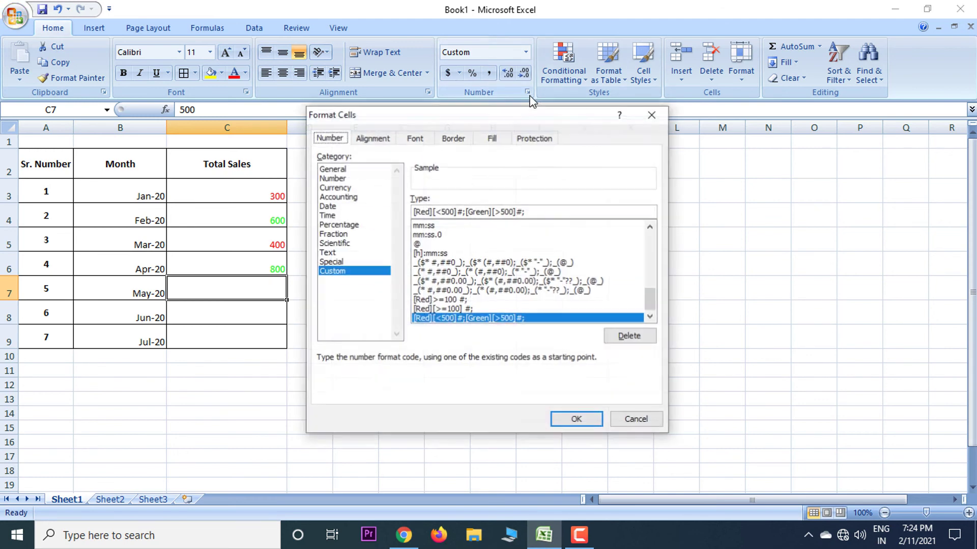
click(443, 211)
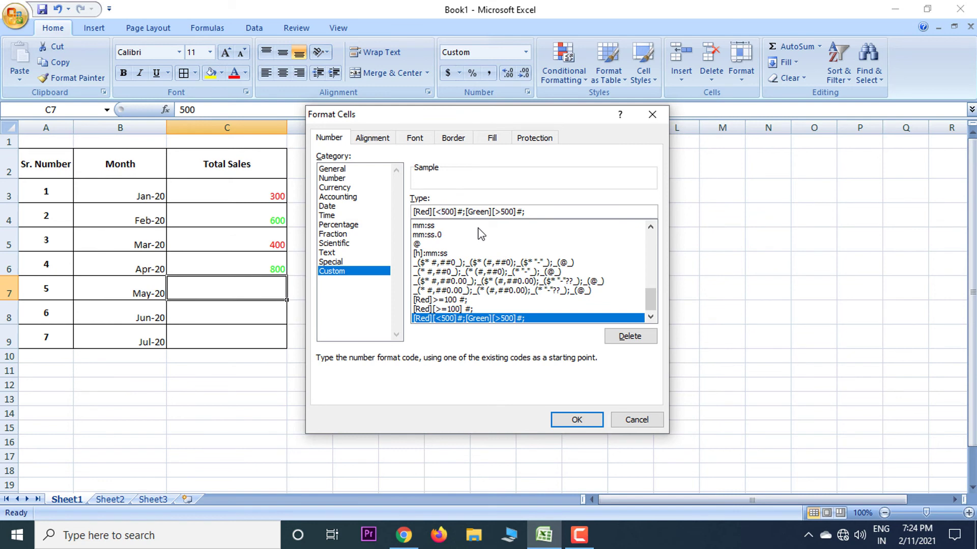
text(=)
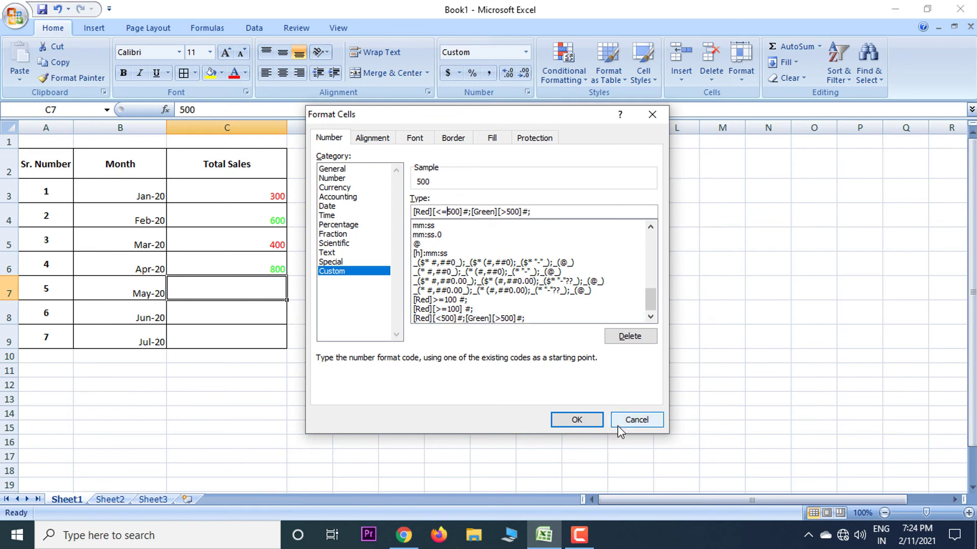
click(577, 420)
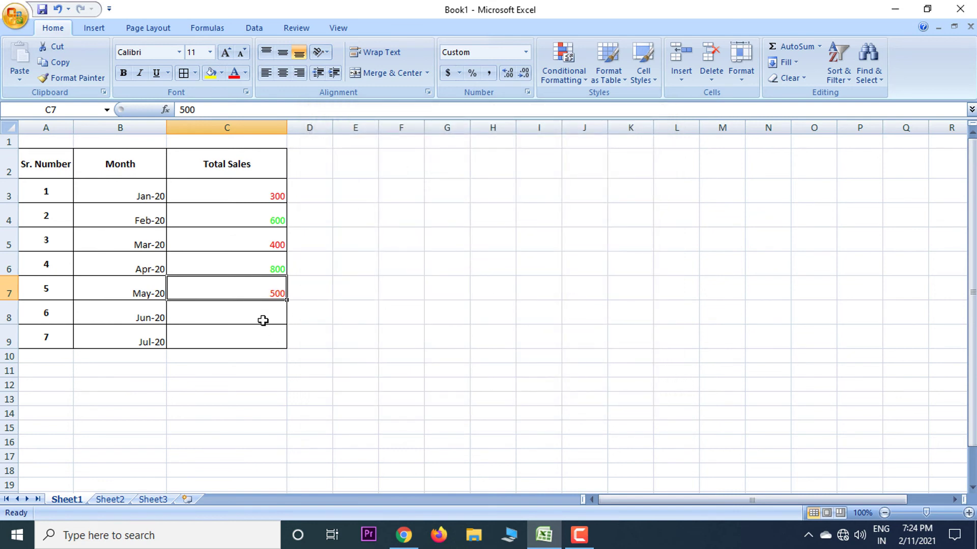